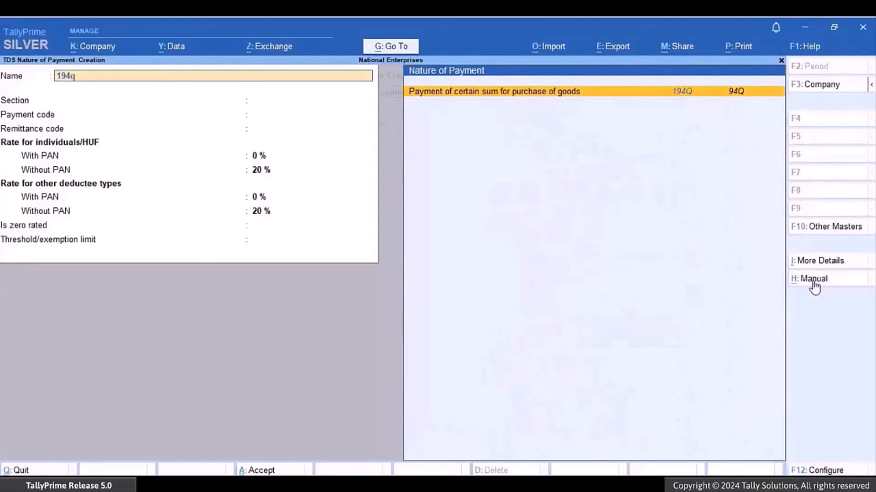
Pick the section 194Q nature of payment for purchase of goods, keeping section 194Q, payment code 94Q and an empty remittance code.
{"action": "key", "text": "Return"}
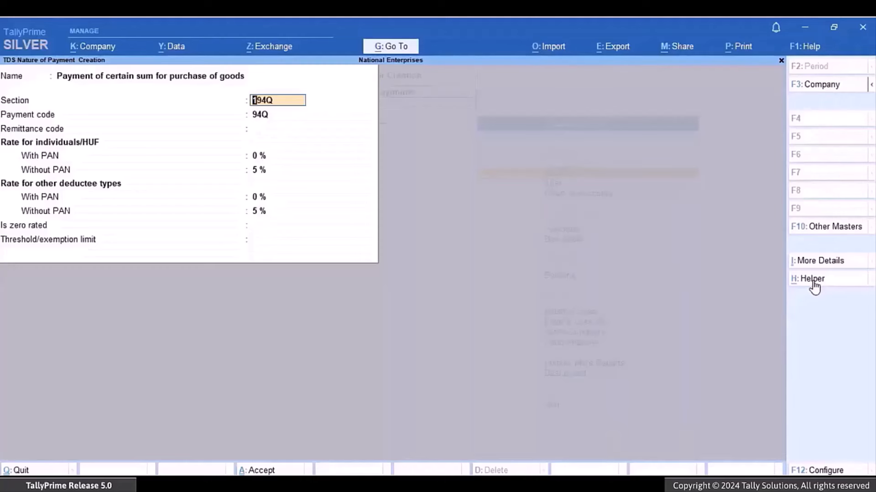
{"action": "key", "text": "Return"}
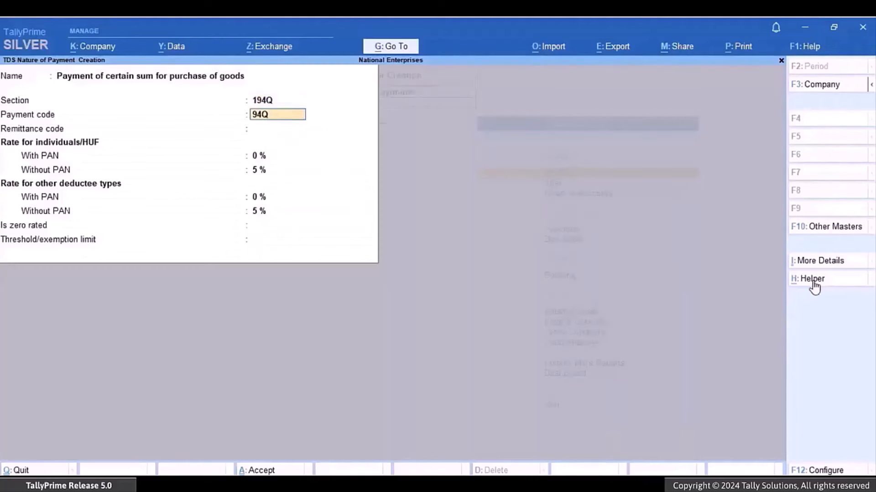
{"action": "key", "text": "Return"}
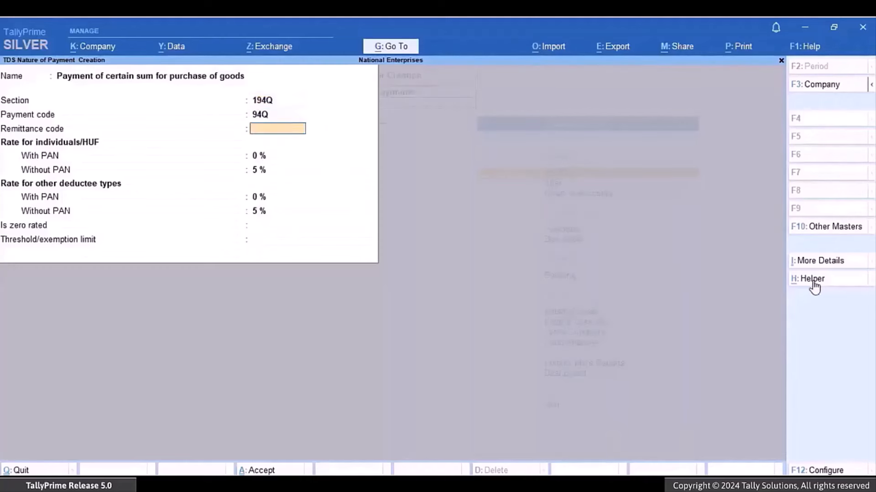
{"action": "key", "text": "Return"}
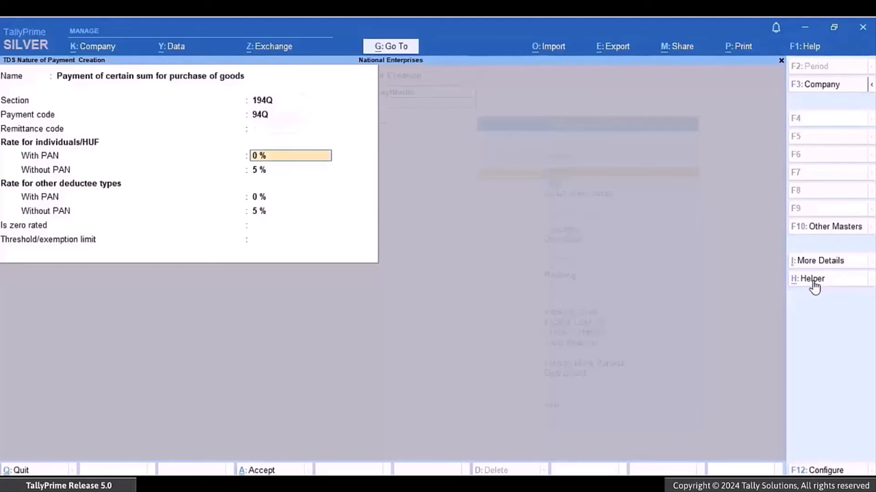
Set the with-PAN rate to 0.10 % for individuals/HUF and other deductee types, keeping the without-PAN rates at 5 %.
{"action": "type", "text": "0"}
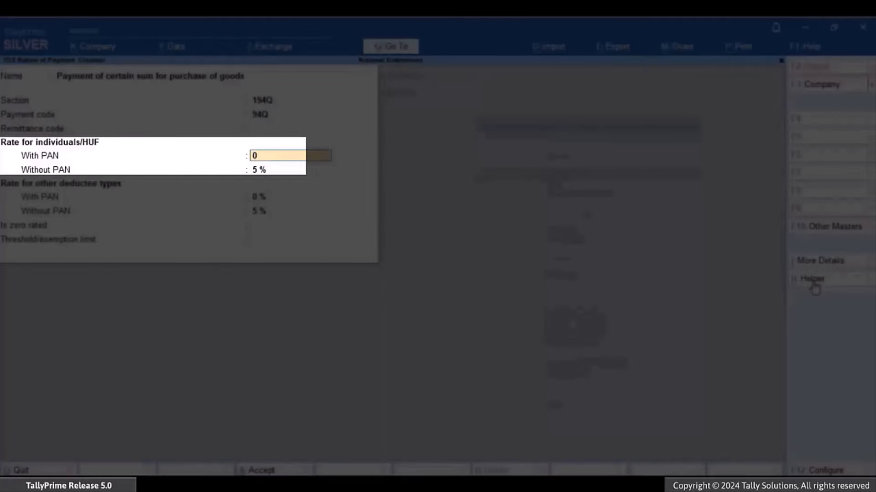
{"action": "type", "text": ".10"}
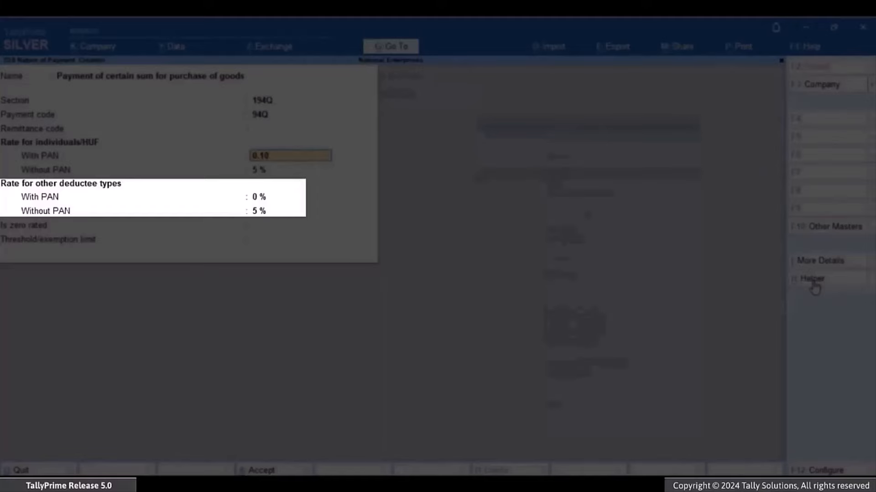
{"action": "key", "text": "Return"}
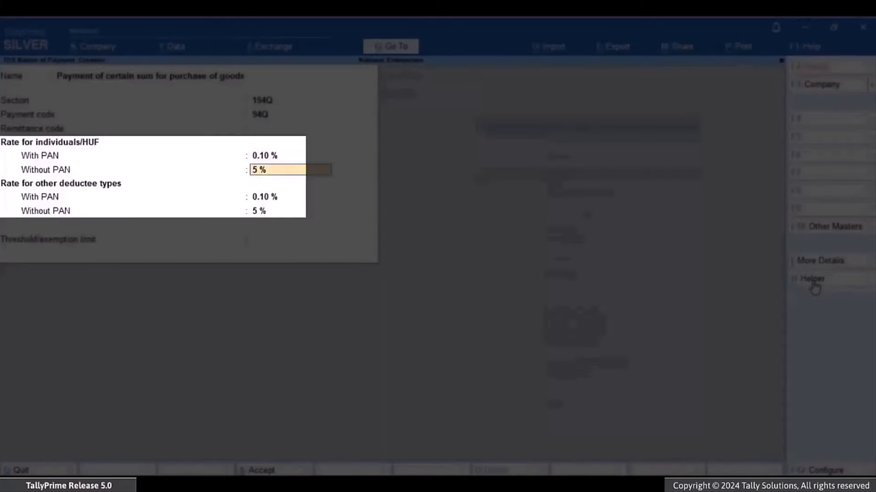
{"action": "key", "text": "Return"}
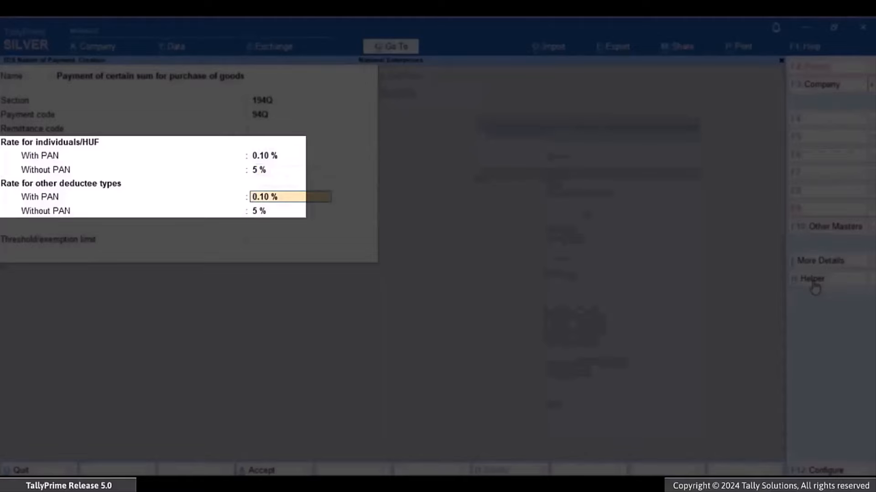
{"action": "key", "text": "Return"}
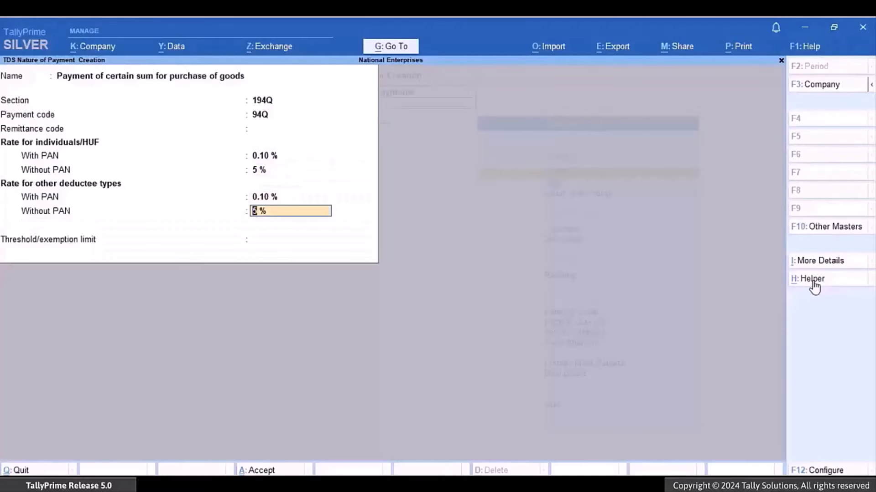
{"action": "key", "text": "Return"}
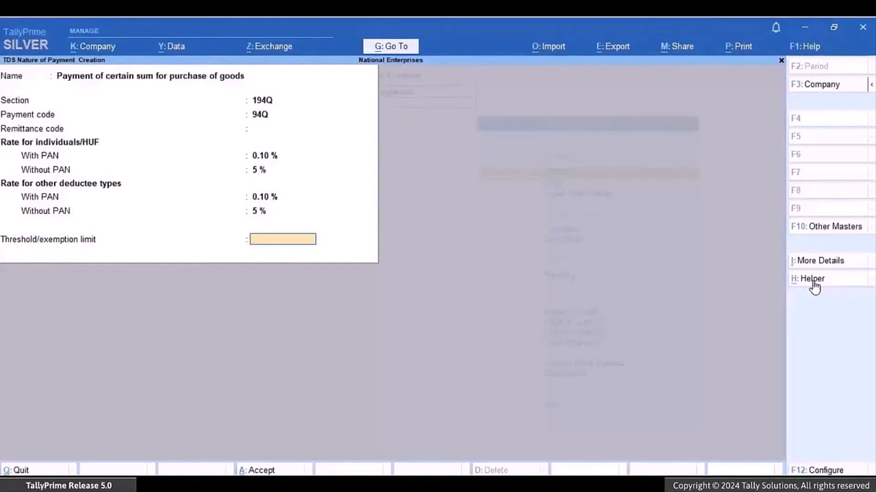
Set the threshold/exemption limit to 5000000, with tax calculated on the value exceeding it, and save the nature of payment.
{"action": "type", "text": "500000"}
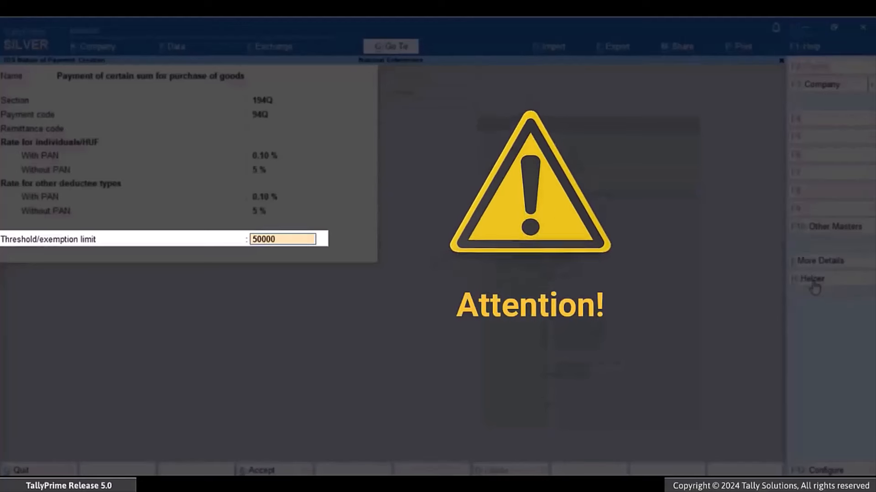
{"action": "type", "text": "0"}
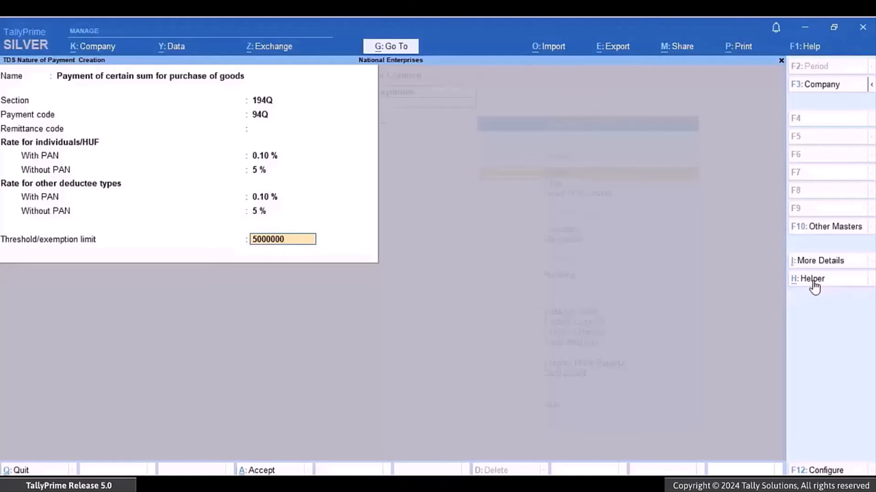
{"action": "key", "text": "Return"}
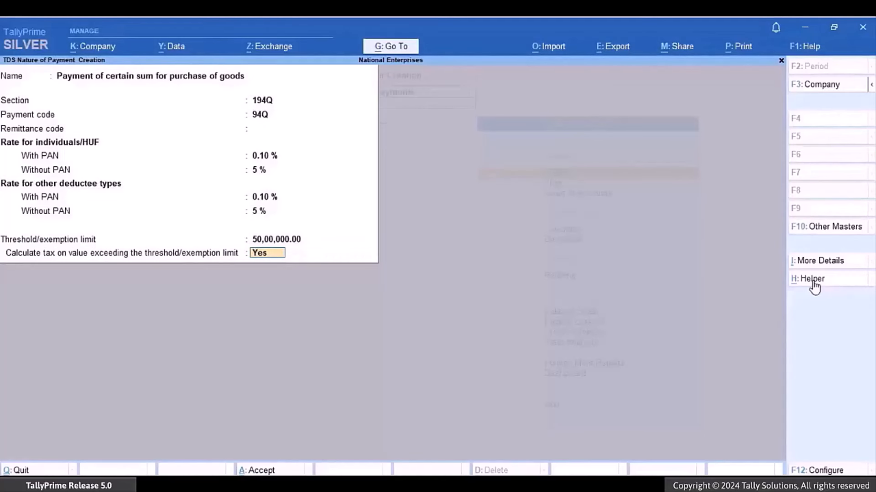
{"action": "key", "text": "Return"}
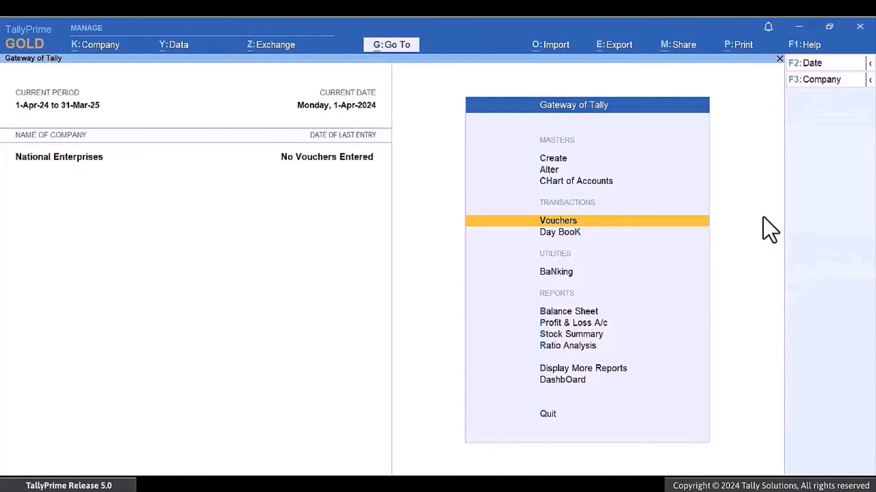
Start a purchase voucher with supplier invoice number 687 dated 1-Apr-24.
{"action": "key", "text": "Return"}
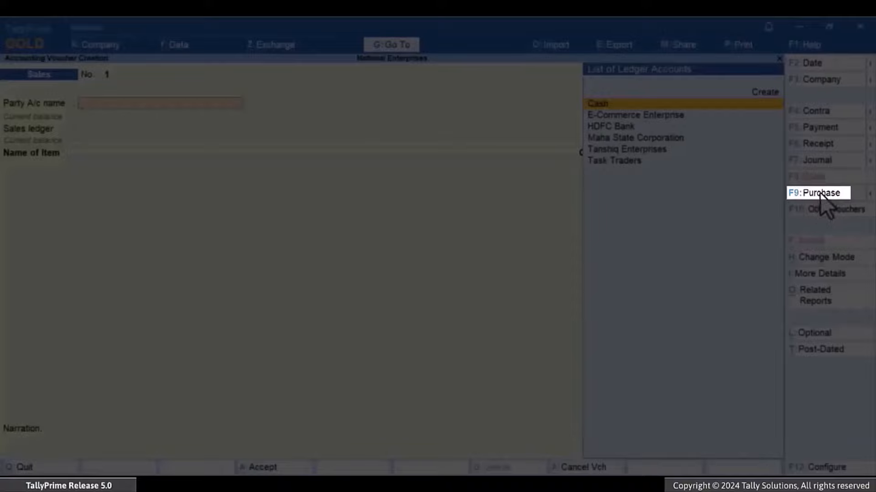
{"action": "left_click", "coordinate": [819, 192]}
{"action": "type", "text": "687"}
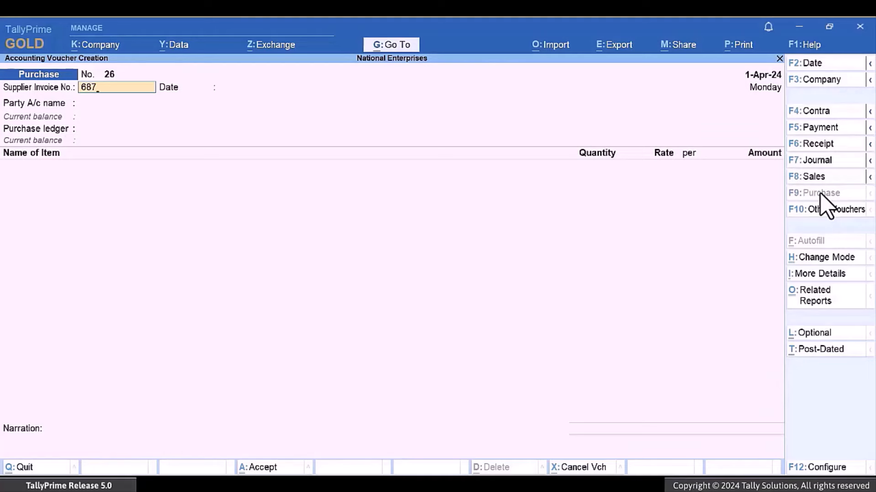
{"action": "key", "text": "Return"}
{"action": "key", "text": "Return"}
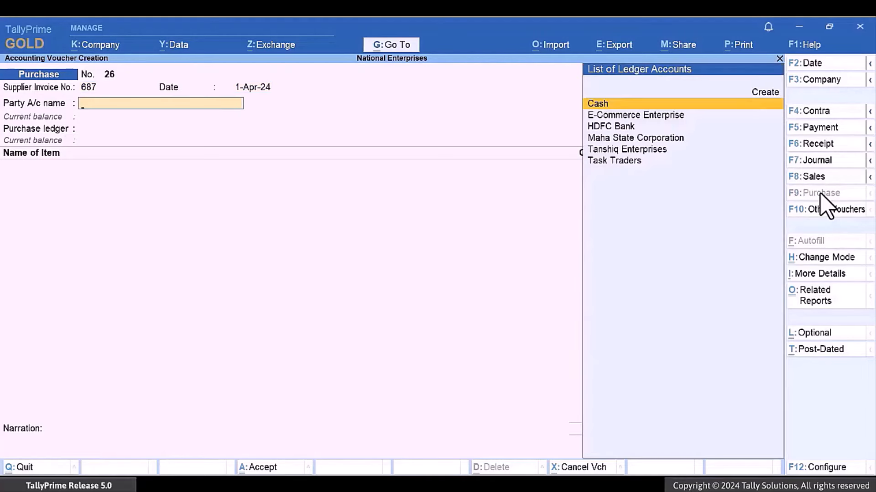
Select Tanshiq Enterprises as the party account and accept its receipt and party details as they are.
{"action": "key", "text": "Down"}
{"action": "key", "text": "Down"}
{"action": "key", "text": "Down"}
{"action": "key", "text": "Down"}
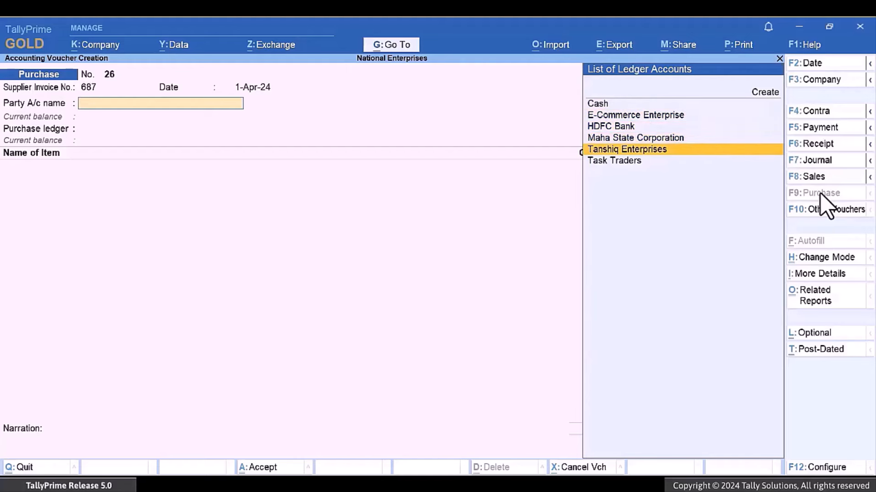
{"action": "key", "text": "Return"}
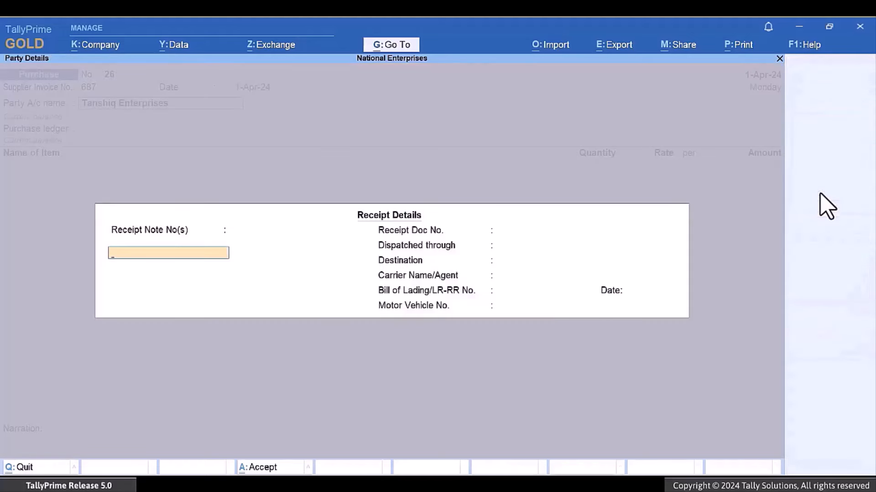
{"action": "key", "text": "ctrl+a"}
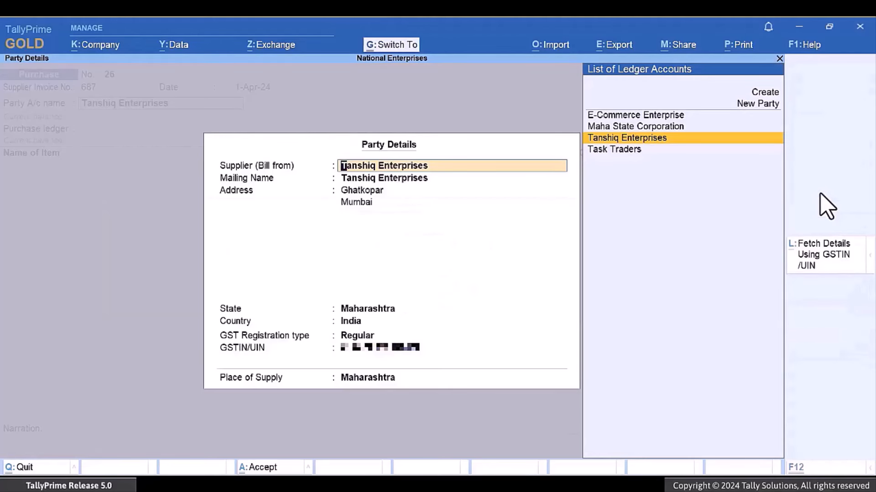
{"action": "key", "text": "ctrl+a"}
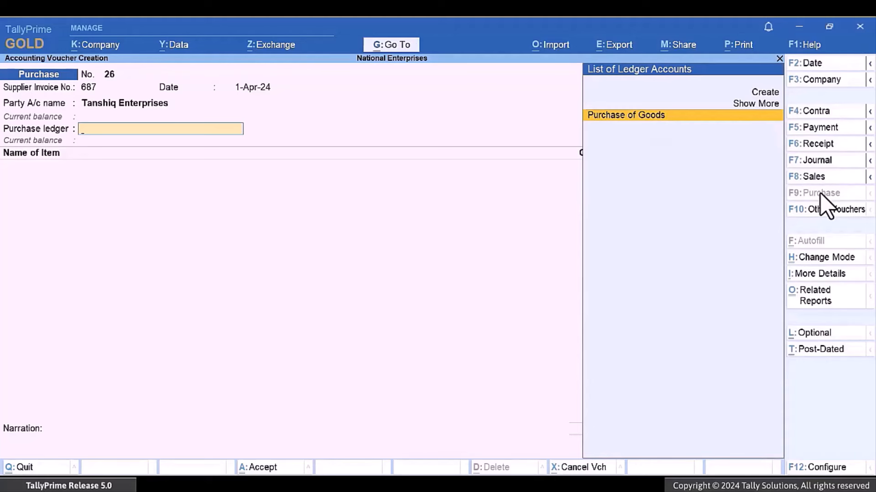
Choose the Purchase of Goods ledger and assign the 194Q nature of payment, Payment of certain sum for purchase of goods.
{"action": "key", "text": "Return"}
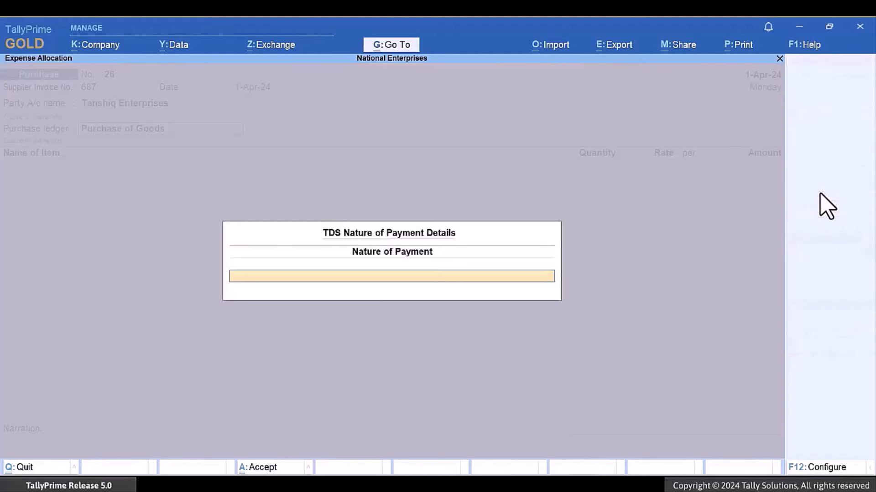
{"action": "type", "text": "1"}
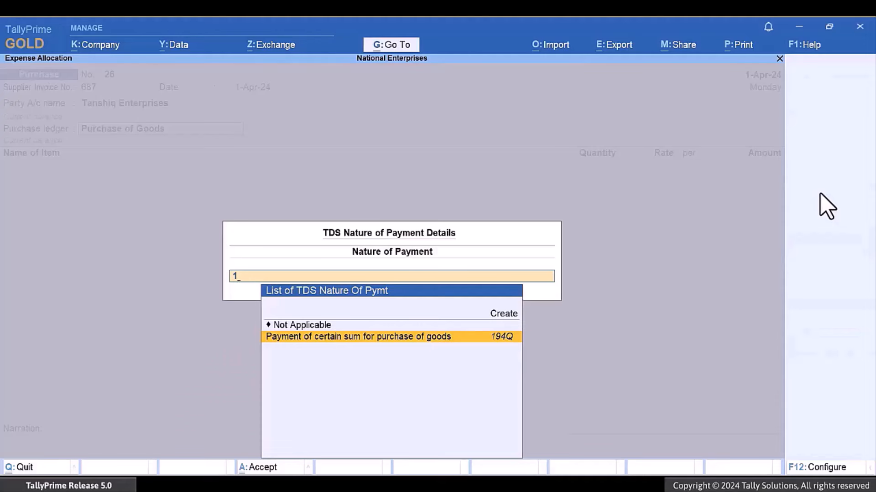
{"action": "key", "text": "Return"}
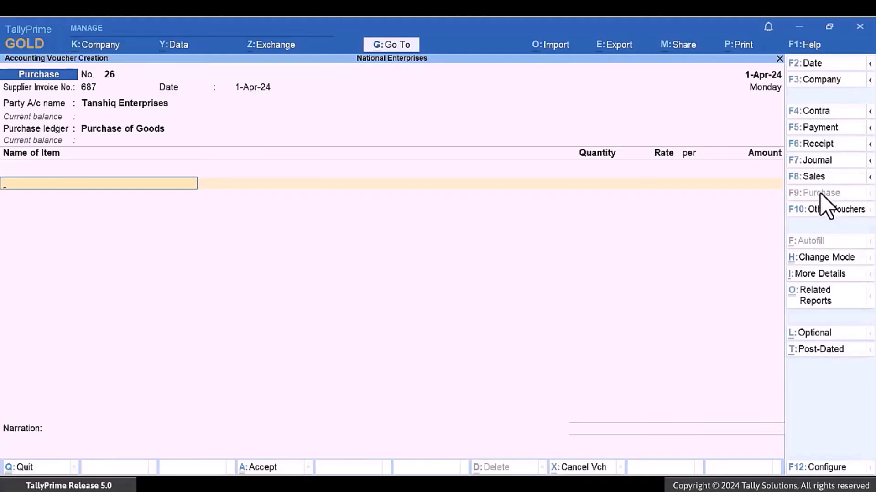
Enter Steel Rods as the item with a quantity of 400 tns at a rate of 10,000, and finish the item list.
{"action": "key", "text": "Return"}
{"action": "type", "text": "400"}
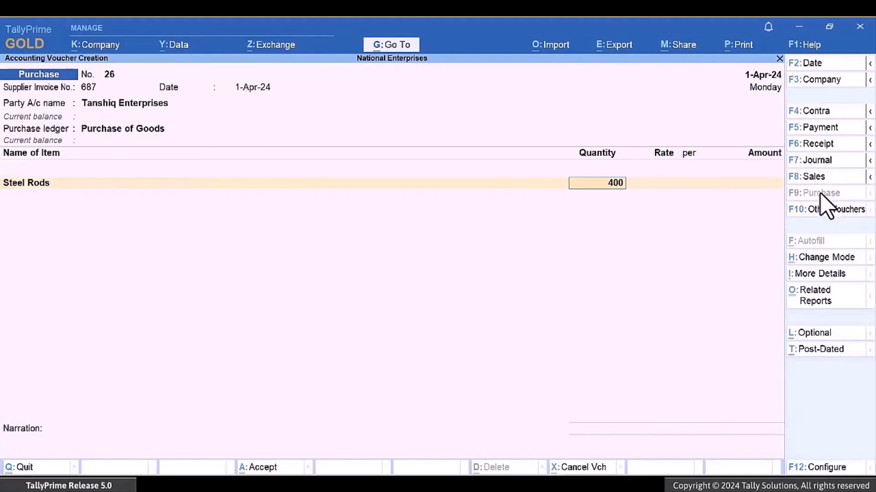
{"action": "key", "text": "Return"}
{"action": "type", "text": "10000"}
{"action": "key", "text": "Return"}
{"action": "key", "text": "Return"}
{"action": "key", "text": "Return"}
{"action": "key", "text": "Return"}
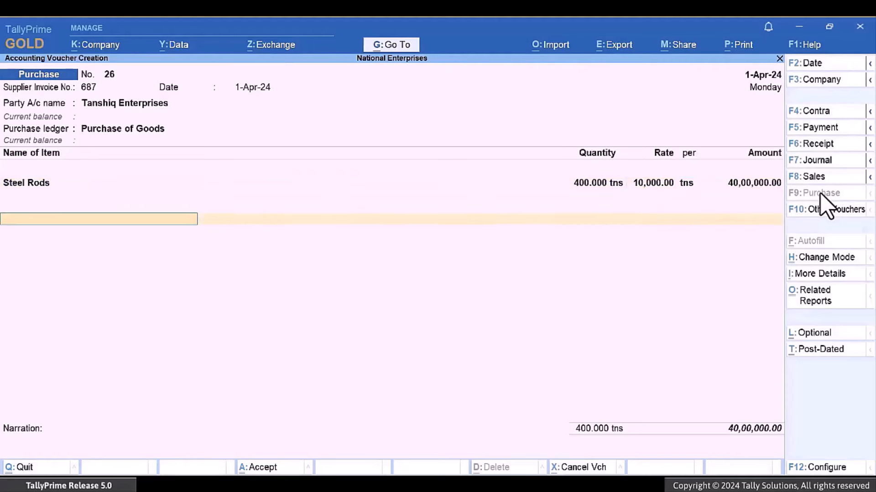
Add the CGST and SGST ledgers to the purchase voucher with their calculated amounts.
{"action": "type", "text": "Cg"}
{"action": "key", "text": "Return"}
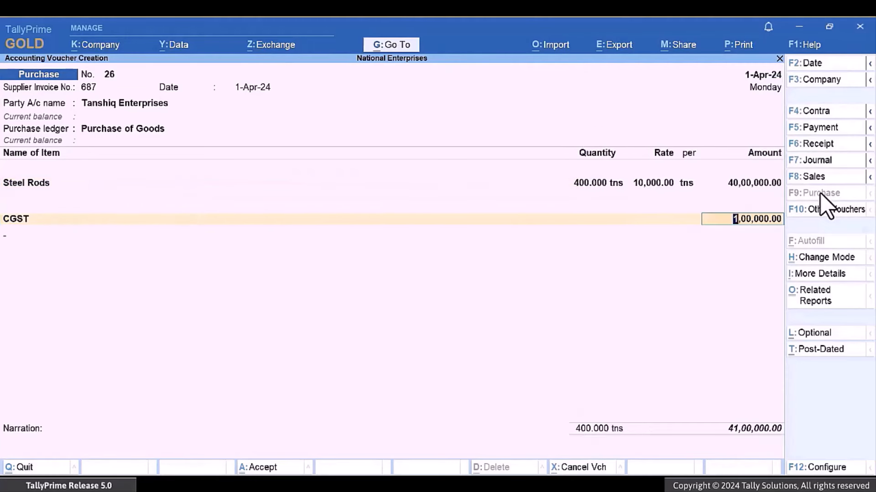
{"action": "key", "text": "Return"}
{"action": "type", "text": "Sg"}
{"action": "key", "text": "Return"}
{"action": "key", "text": "Return"}
{"action": "key", "text": "Return"}
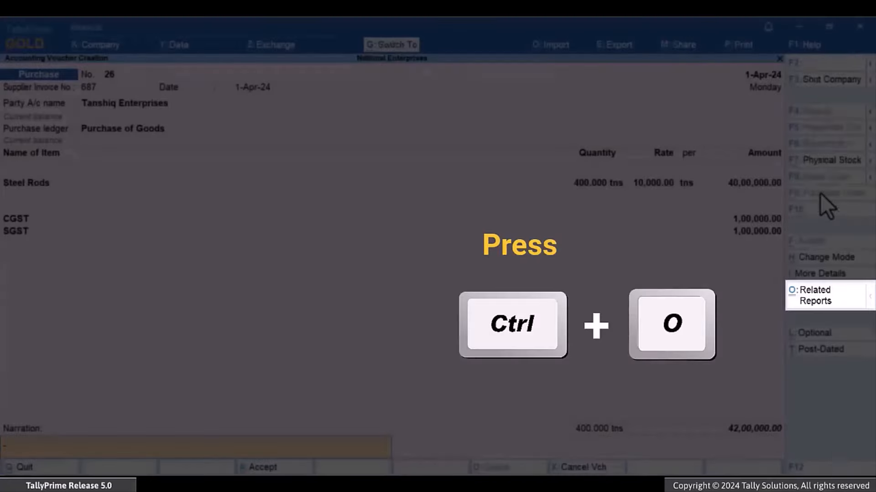
Examine the detailed TDS tax analysis of the purchase, return to the voucher and save it.
{"action": "key", "text": "ctrl+o"}
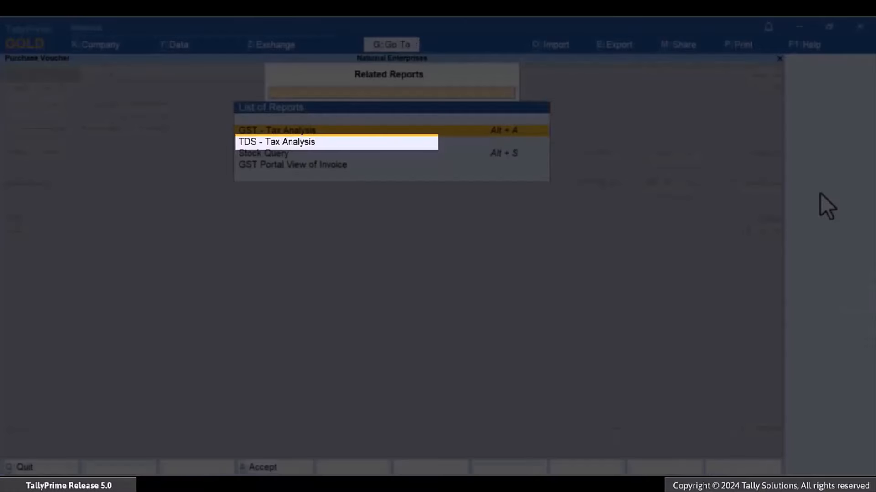
{"action": "key", "text": "Down"}
{"action": "key", "text": "Return"}
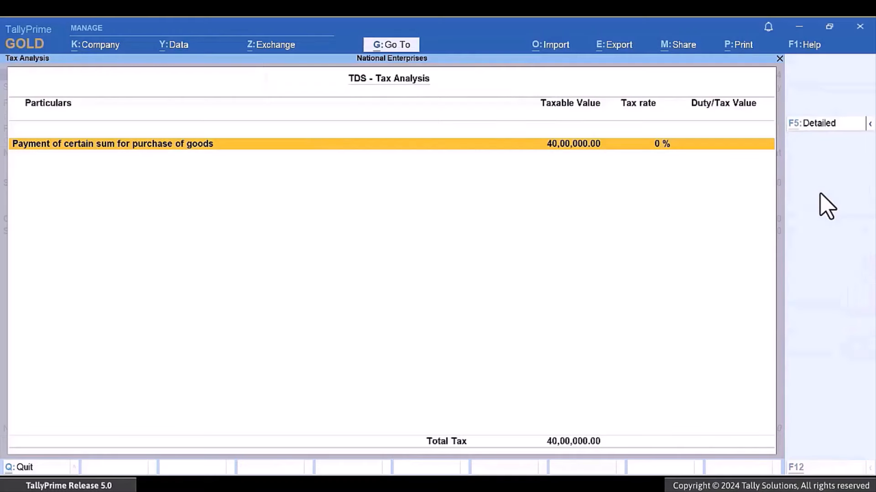
{"action": "key", "text": "alt+F1"}
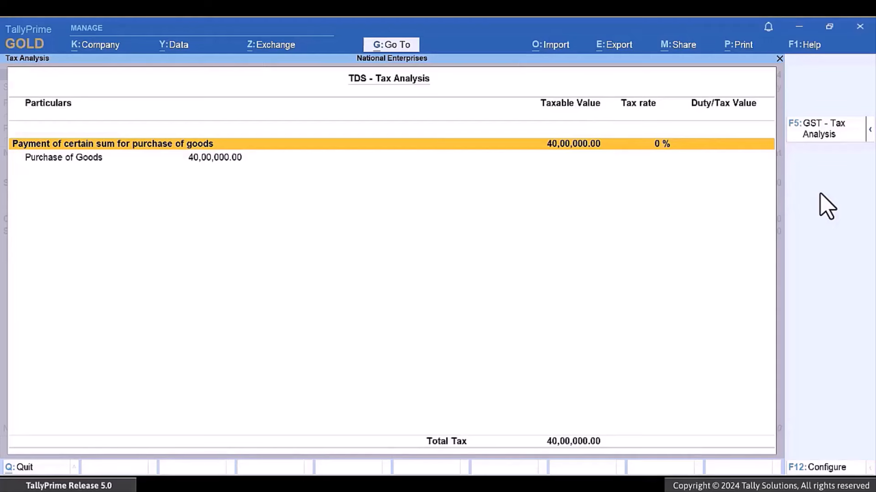
{"action": "key", "text": "Escape"}
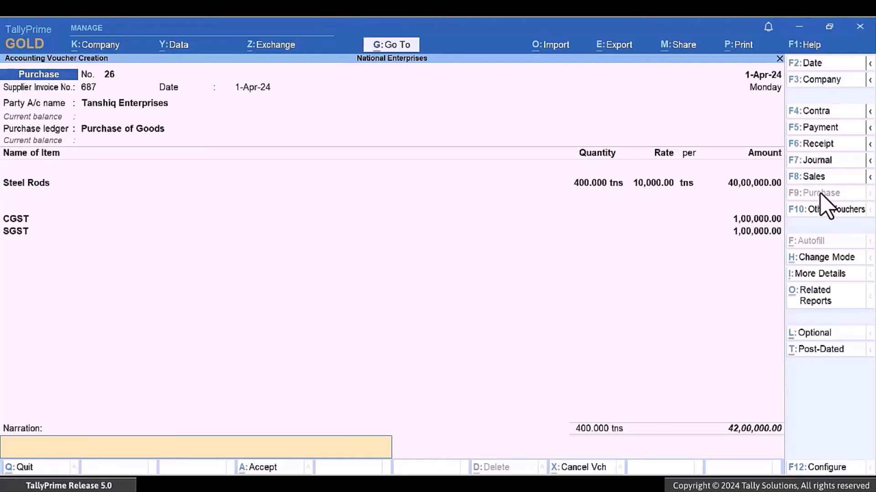
{"action": "key", "text": "Return"}
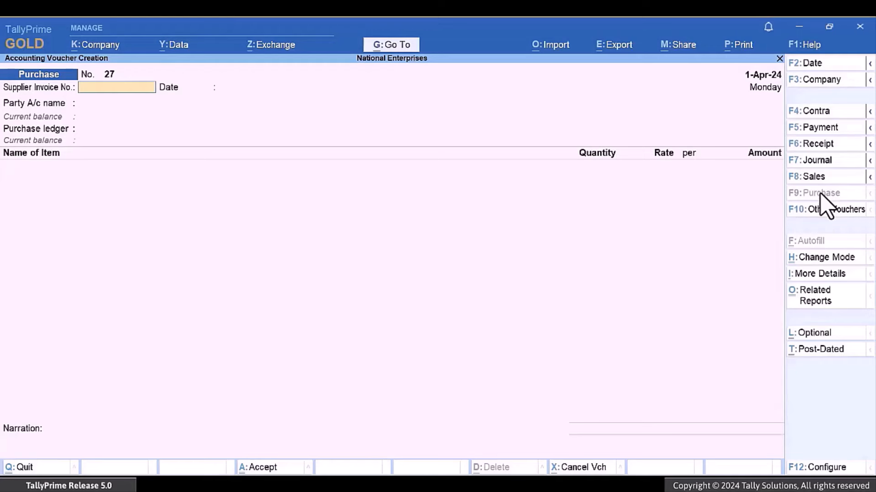
Enter supplier invoice number 767 on the new purchase voucher and date it 2-Apr-24.
{"action": "type", "text": "767"}
{"action": "key", "text": "Return"}
{"action": "key", "text": "F2"}
{"action": "type", "text": "2-4-2024"}
{"action": "key", "text": "Return"}
{"action": "key", "text": "Return"}
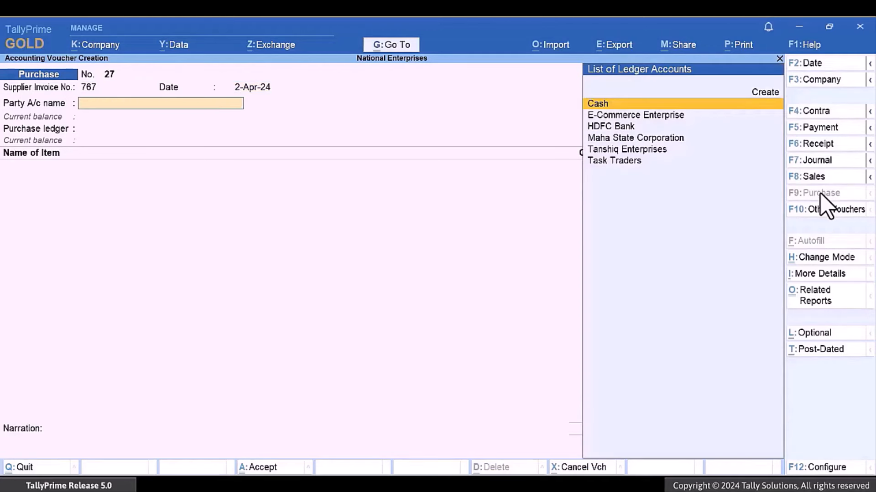
Choose Tanshiq Enterprises as the party, accept its details without receipt information, and use Purchase of Goods as the purchase ledger.
{"action": "key", "text": "Down"}
{"action": "key", "text": "Down"}
{"action": "key", "text": "Down"}
{"action": "key", "text": "Down"}
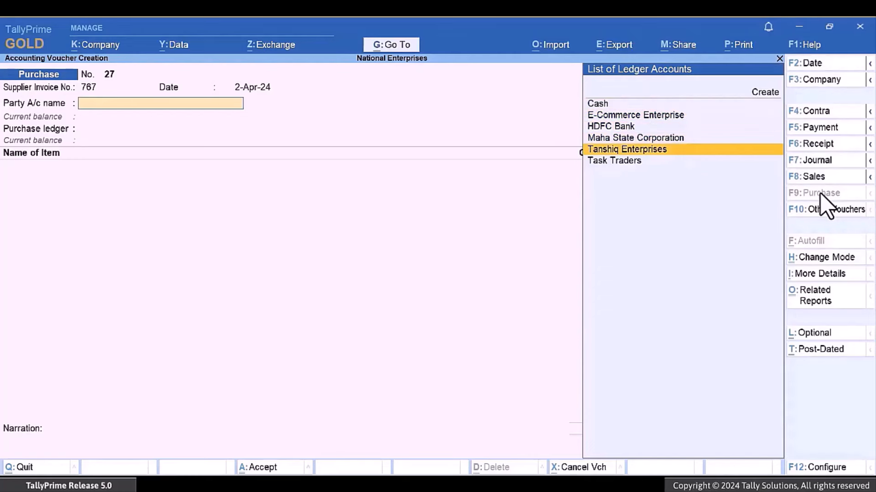
{"action": "key", "text": "Return"}
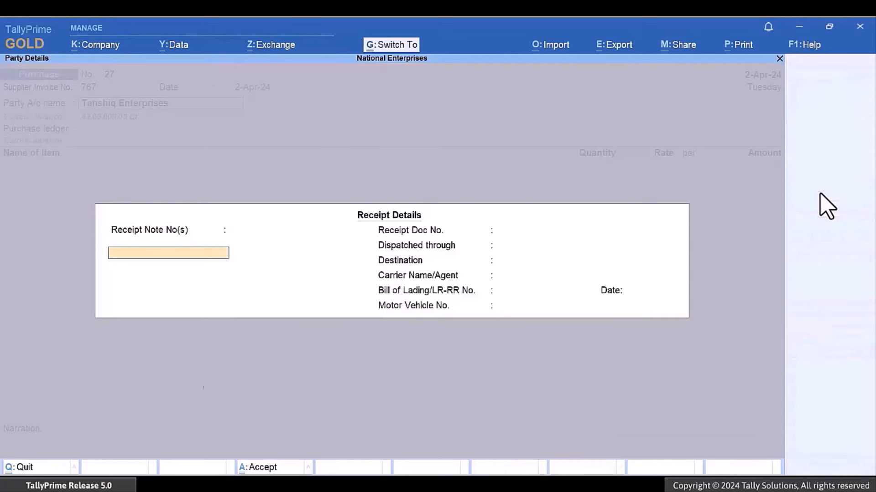
{"action": "key", "text": "BackSpace"}
{"action": "key", "text": "ctrl+a"}
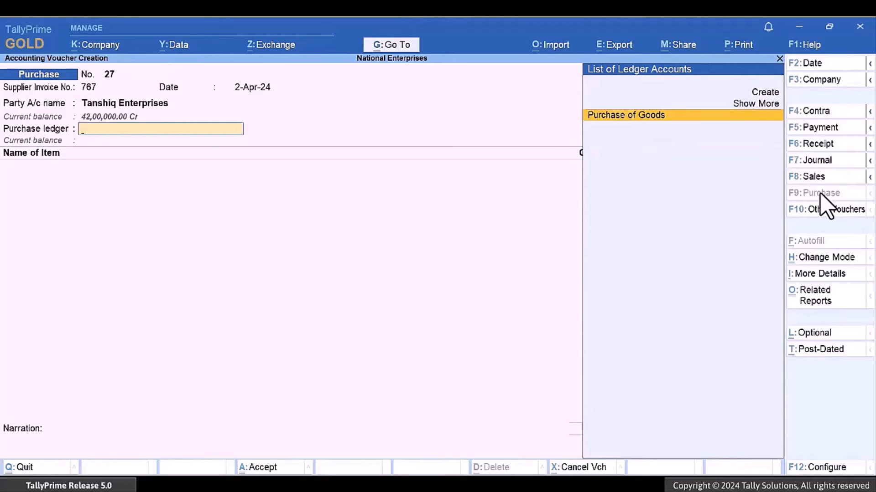
{"action": "key", "text": "Return"}
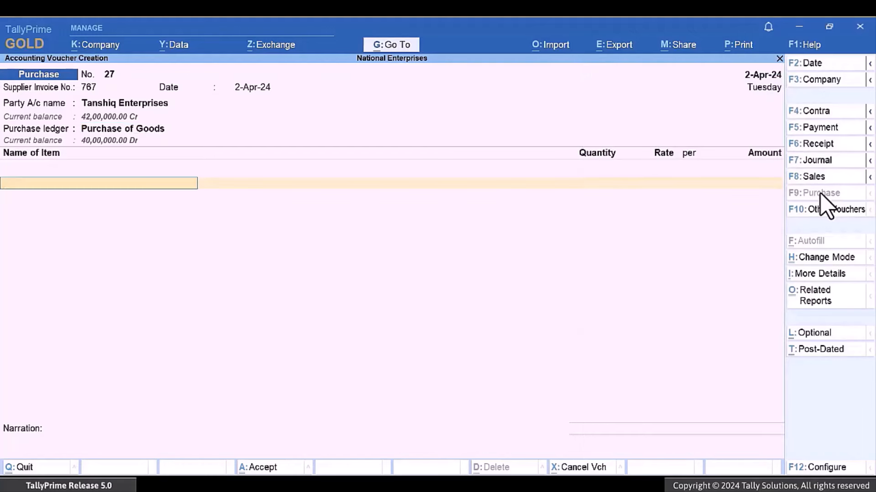
Enter Steel Rods as the item with a quantity of 250 tns at a rate of 10,000, and finish the item list.
{"action": "type", "text": "St"}
{"action": "key", "text": "Return"}
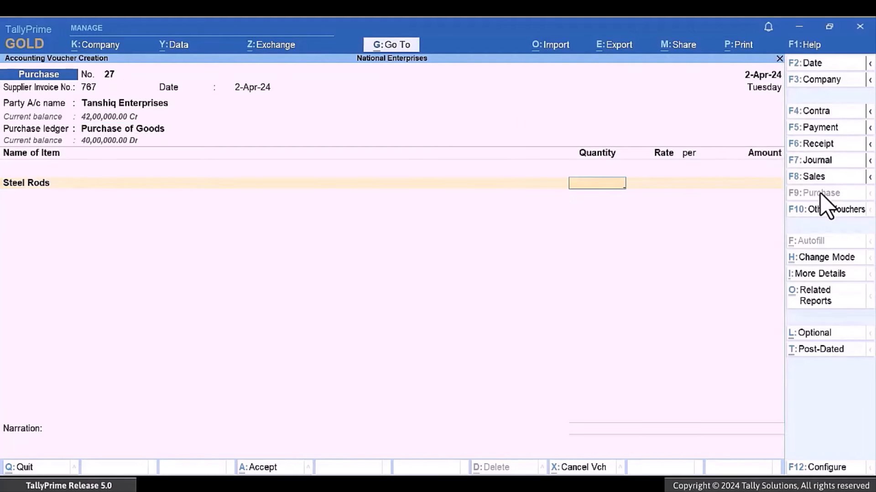
{"action": "type", "text": "250"}
{"action": "key", "text": "Return"}
{"action": "key", "text": "Return"}
{"action": "key", "text": "Return"}
{"action": "key", "text": "Return"}
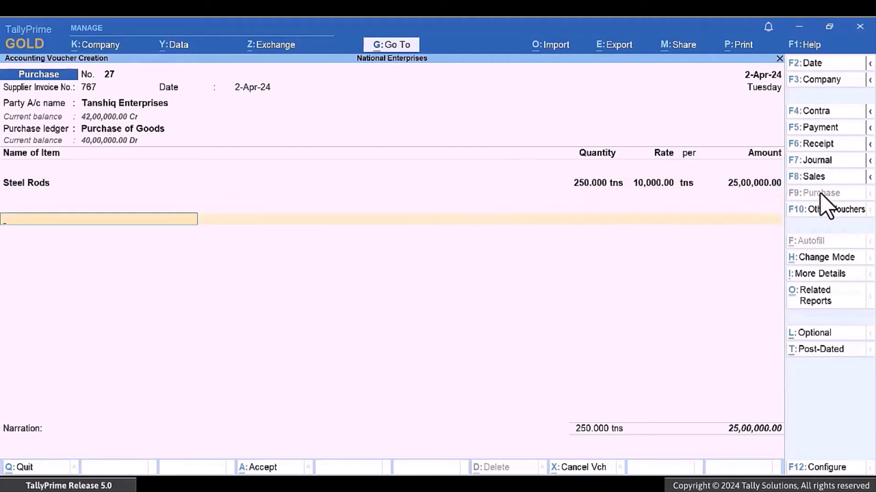
Add the CGST and SGST ledgers with their calculated amounts below the Steel Rods item.
{"action": "type", "text": "Cg"}
{"action": "key", "text": "Return"}
{"action": "key", "text": "Return"}
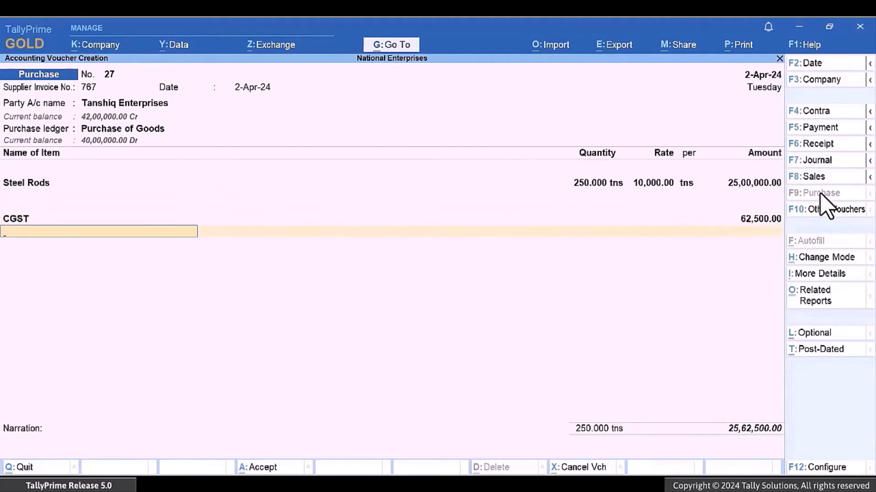
{"action": "type", "text": "Sg"}
{"action": "key", "text": "Return"}
{"action": "key", "text": "Return"}
Add the TDS on Purchase of Goods 194Q ledger with its calculated deduction and finish the ledger list.
{"action": "type", "text": "T"}
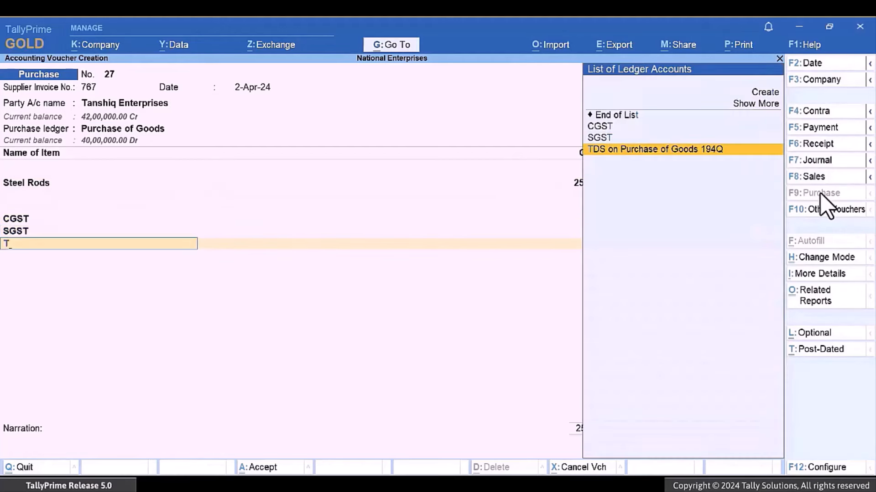
{"action": "key", "text": "Return"}
{"action": "key", "text": "Return"}
{"action": "key", "text": "Return"}
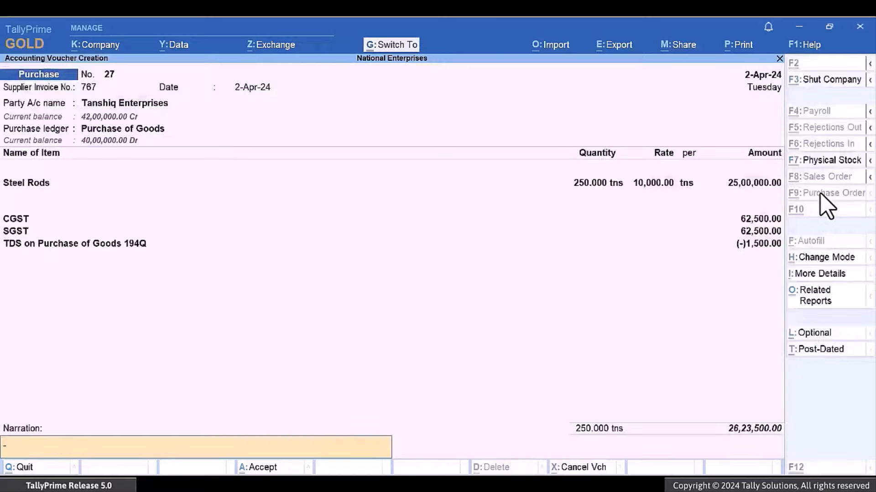
Examine the detailed TDS tax analysis of the voucher, checking the assessable value, exemption value and income tax.
{"action": "key", "text": "ctrl+o"}
{"action": "key", "text": "Down"}
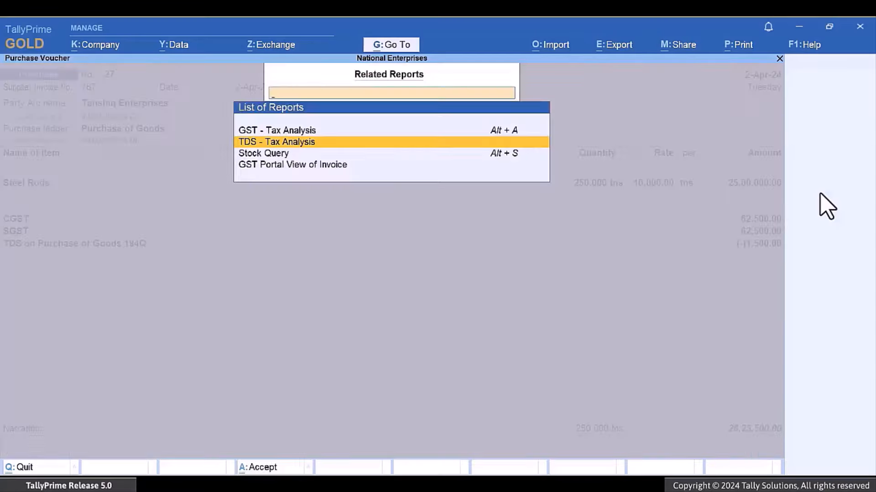
{"action": "key", "text": "Return"}
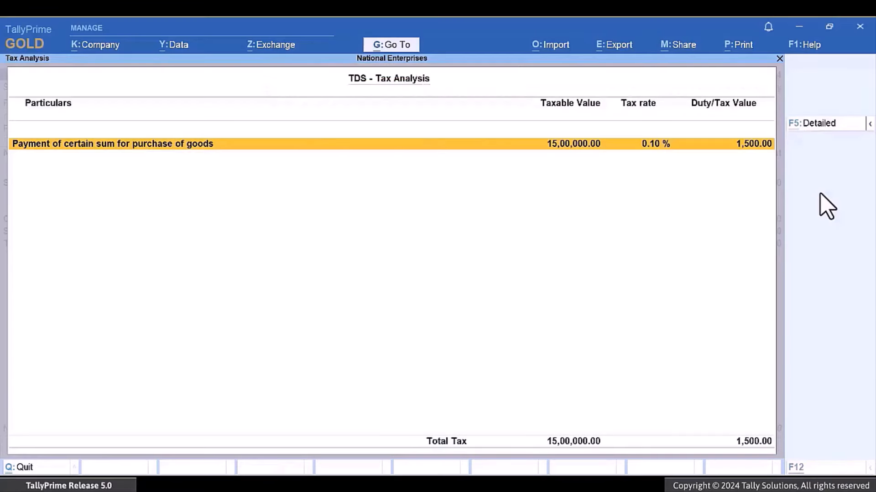
{"action": "key", "text": "alt+F5"}
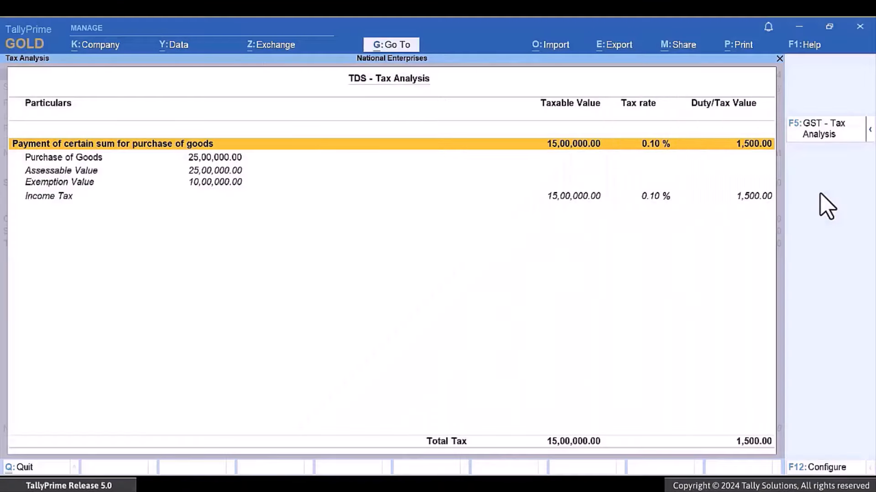
{"action": "key", "text": "Down"}
{"action": "key", "text": "Down"}
{"action": "key", "text": "Down"}
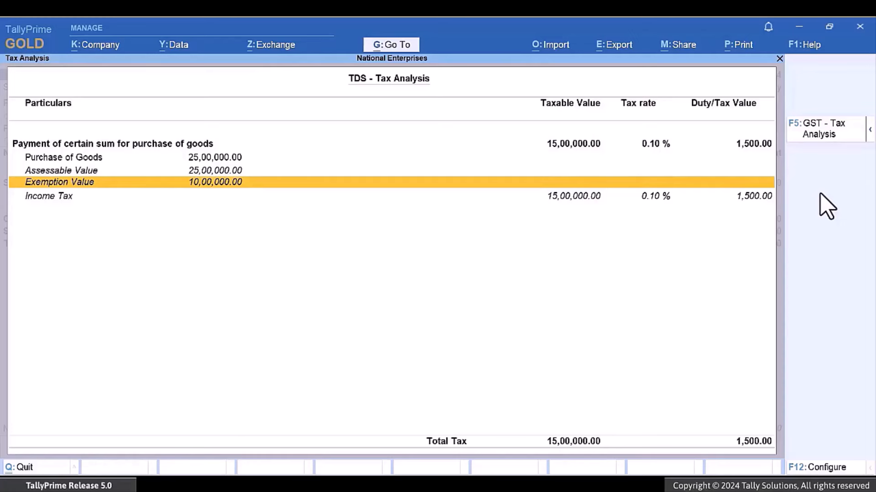
{"action": "key", "text": "Down"}
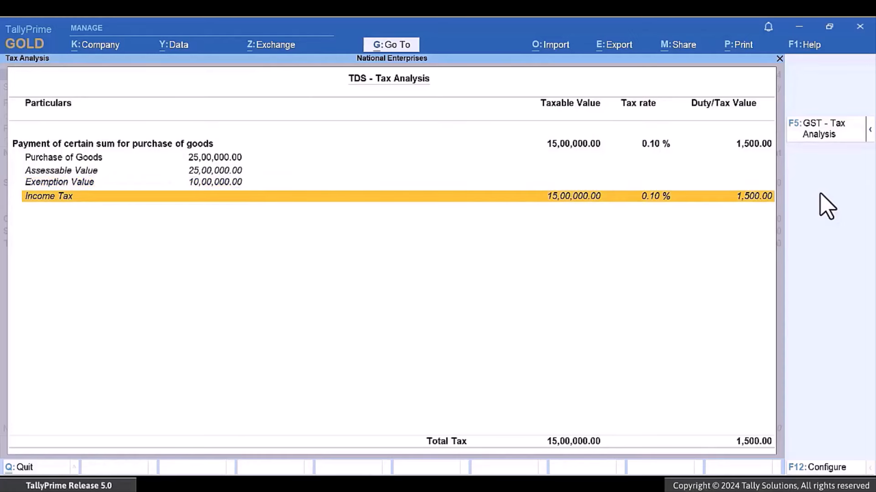
Return from the tax analysis to the purchase voucher and save it without a narration.
{"action": "key", "text": "Escape"}
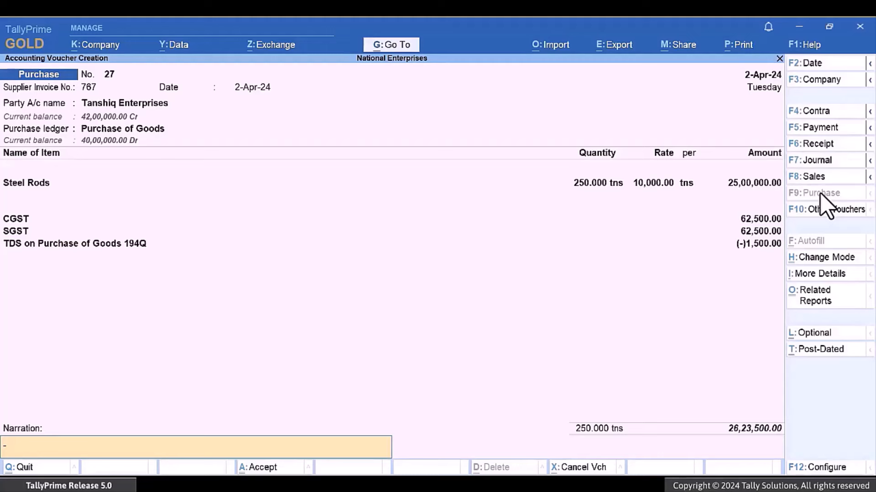
{"action": "key", "text": "Return"}
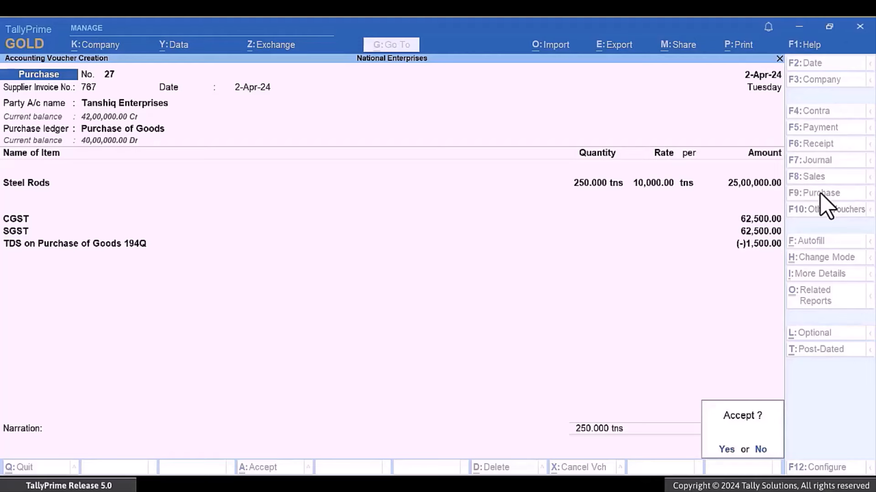
{"action": "key", "text": "Return"}
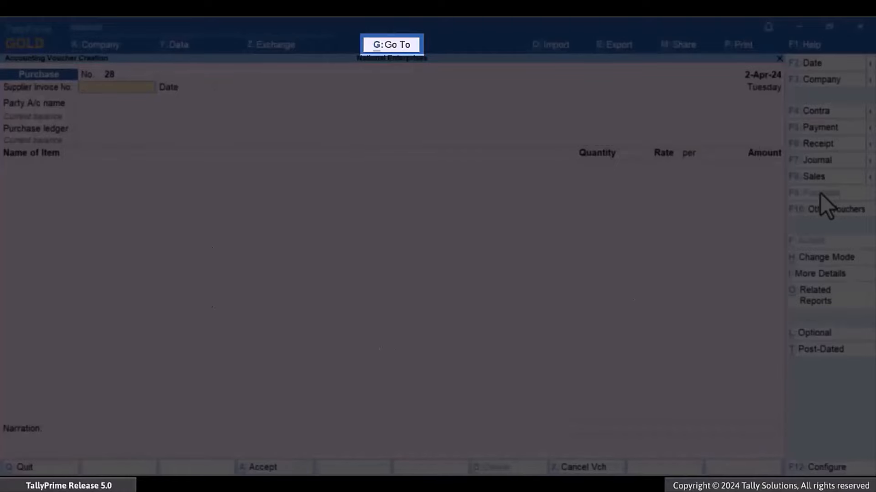
Open the Form 26Q report from the TDS reports.
{"action": "key", "text": "alt"}
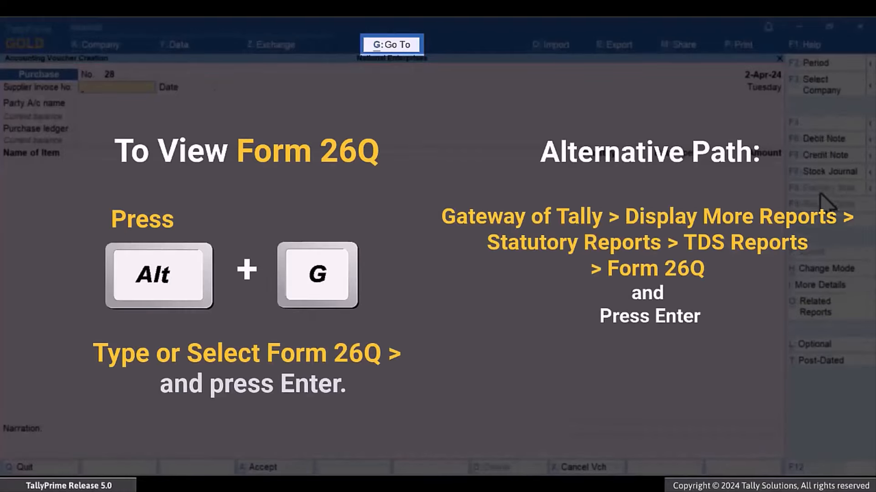
{"action": "key", "text": "alt+g"}
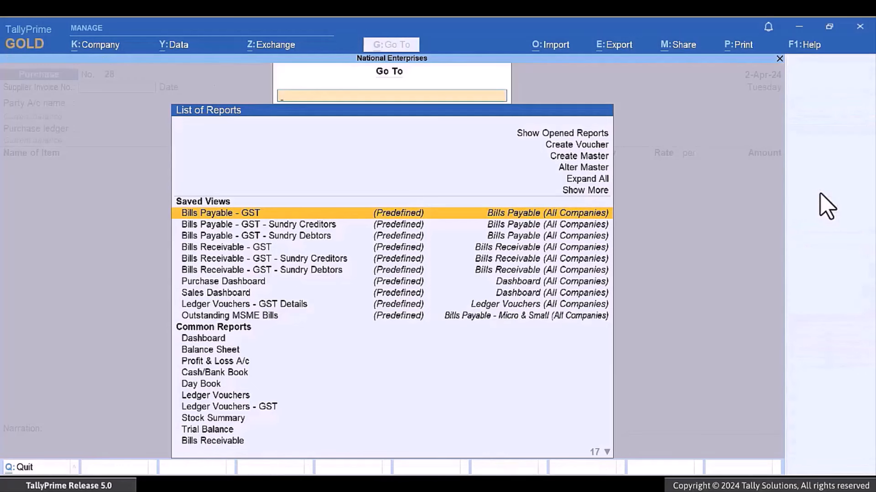
{"action": "type", "text": "26"}
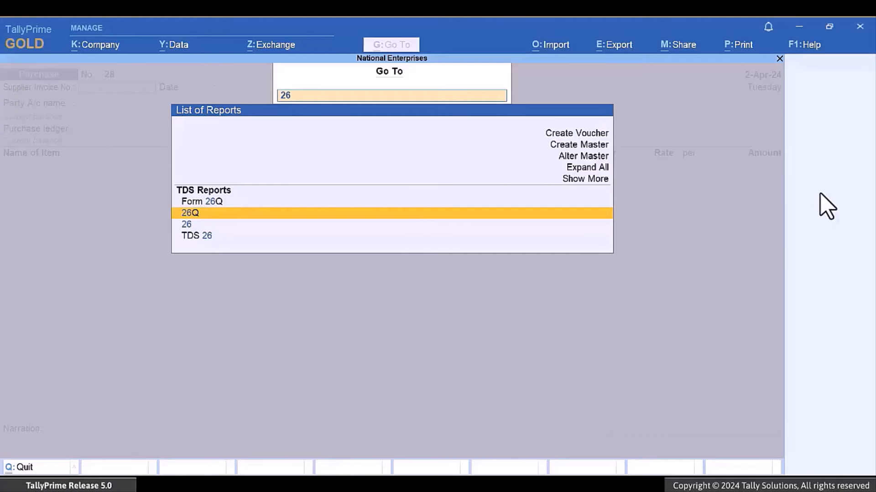
{"action": "key", "text": "Return"}
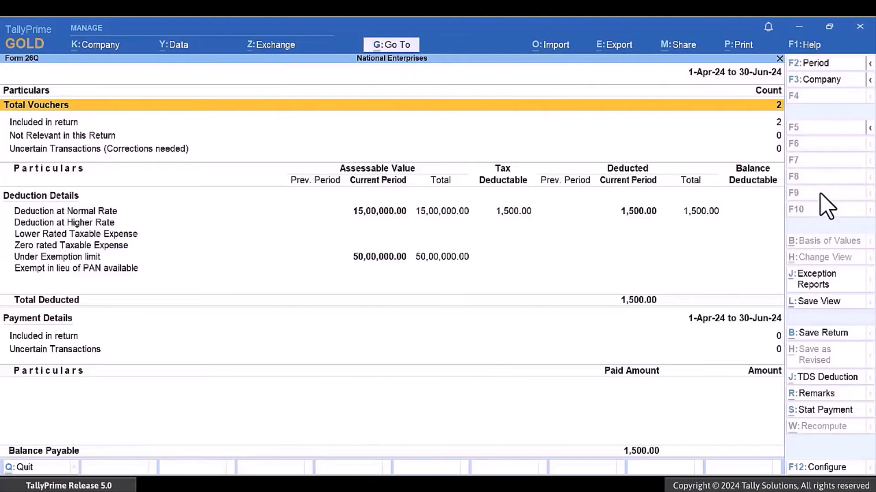
Drill down from Under Exemption limit in Form 26Q to the purchase vouchers of Tanshiq Enterprises.
{"action": "key", "text": "Down"}
{"action": "key", "text": "Down"}
{"action": "key", "text": "Down"}
{"action": "key", "text": "Down"}
{"action": "key", "text": "Down"}
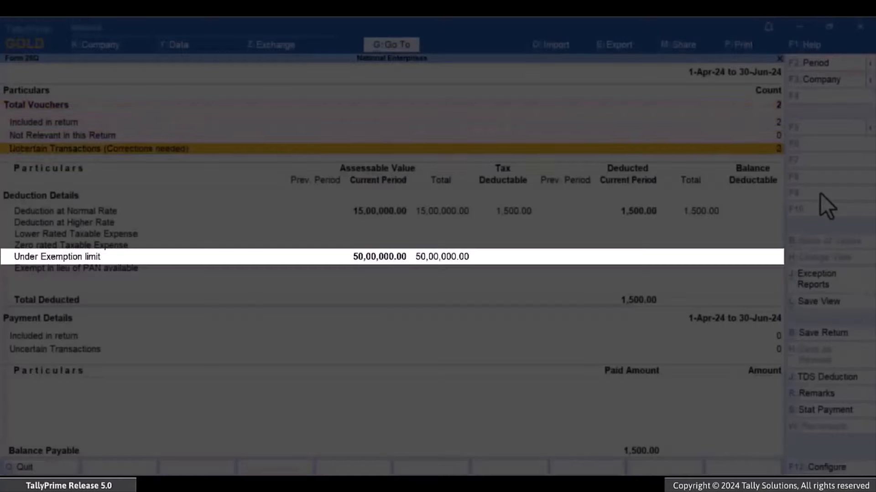
{"action": "key", "text": "Down"}
{"action": "key", "text": "Down"}
{"action": "key", "text": "Down"}
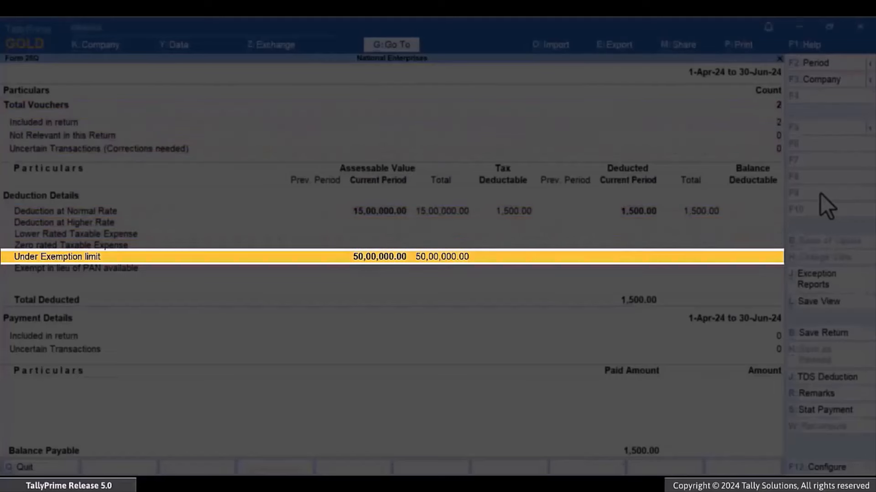
{"action": "key", "text": "Return"}
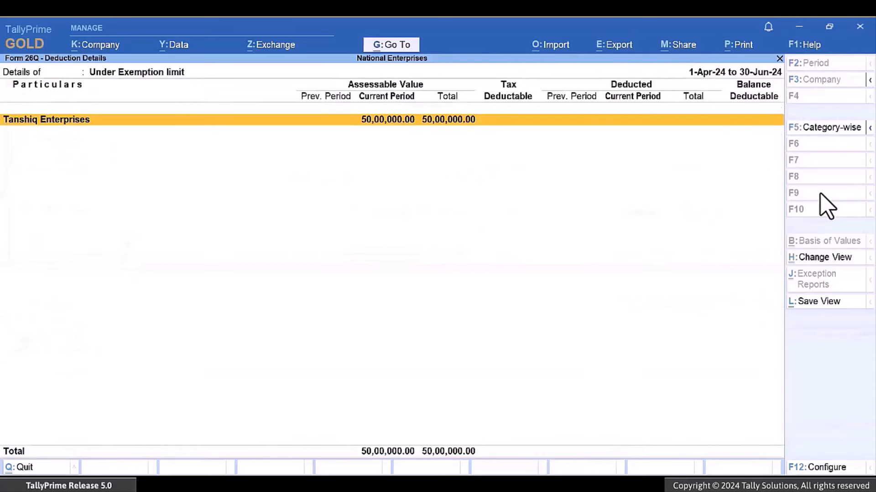
{"action": "key", "text": "Return"}
{"action": "key", "text": "Return"}
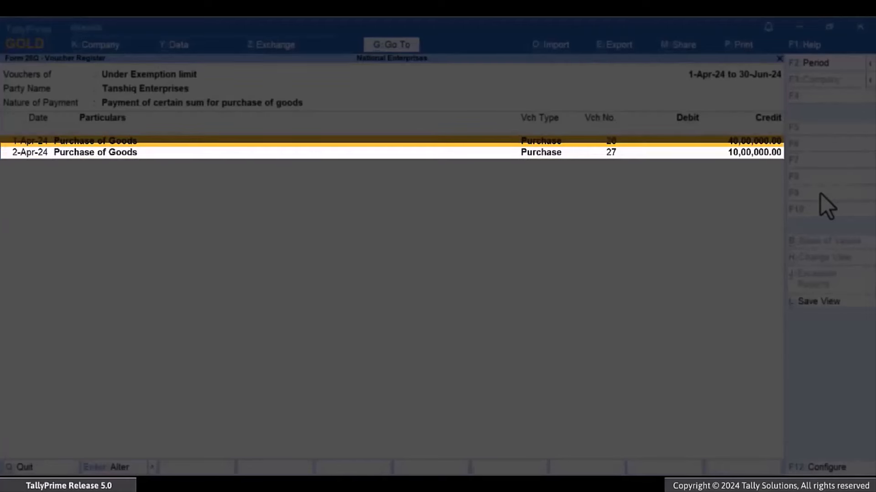
Return to the Form 26Q summary and select the Deduction at Normal Rate line.
{"action": "key", "text": "Escape"}
{"action": "key", "text": "Escape"}
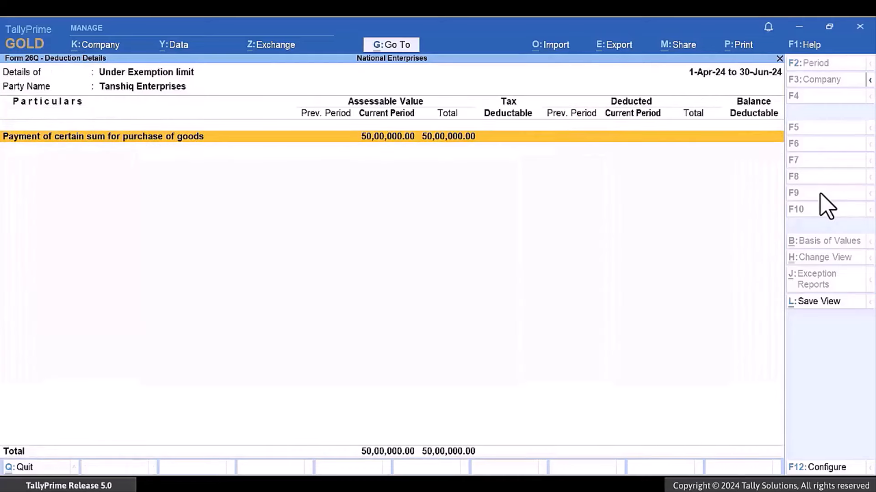
{"action": "key", "text": "Escape"}
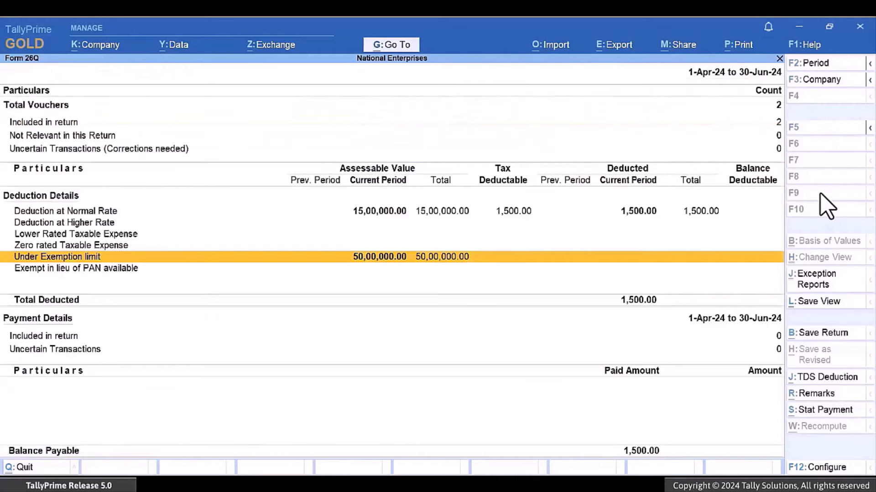
{"action": "key", "text": "Up"}
{"action": "key", "text": "Up"}
{"action": "key", "text": "Up"}
{"action": "key", "text": "Up"}
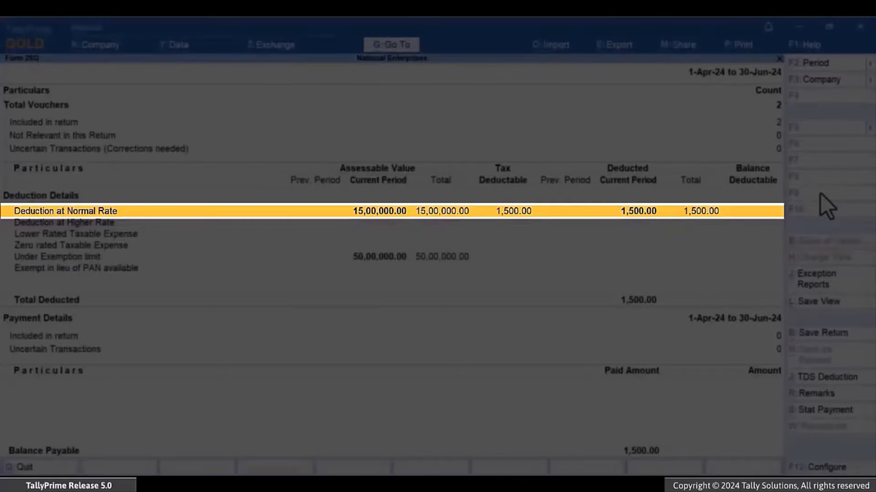